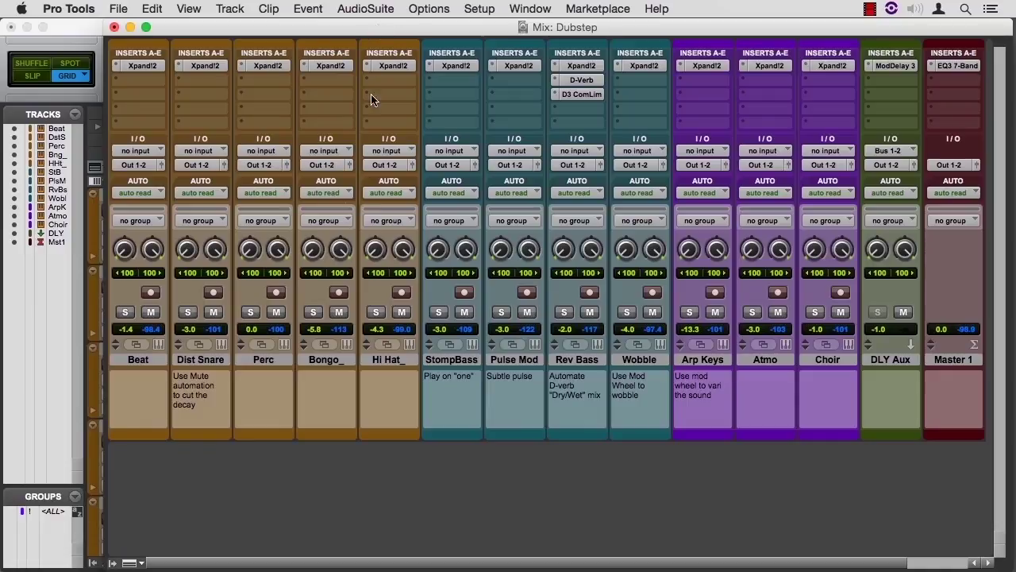
# - Turn on the Mix window's Meters and Faders view, then turn it off again
pyautogui.click(188, 10)
pyautogui.moveTo(197, 29)
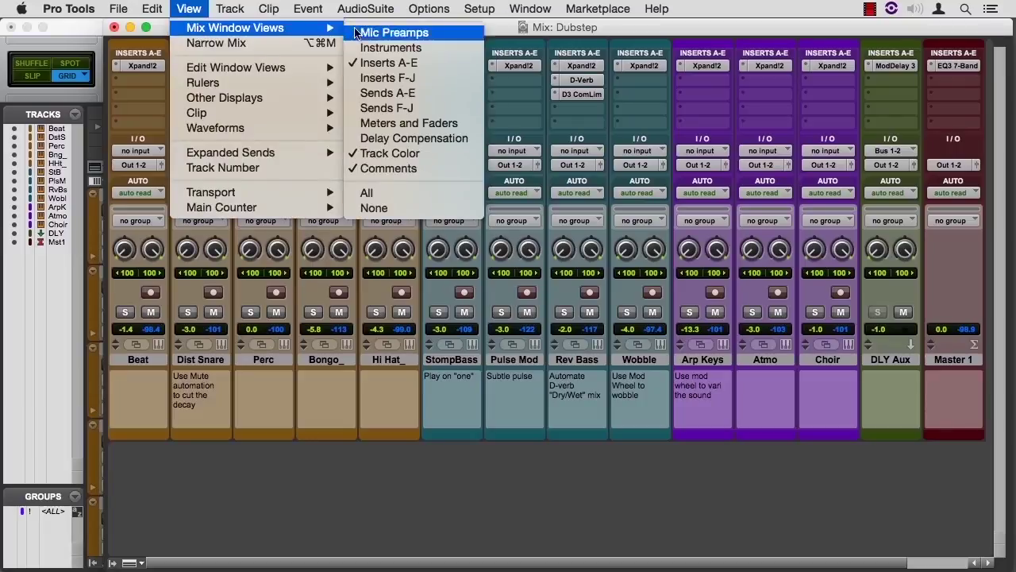
pyautogui.click(408, 123)
pyautogui.click(189, 8)
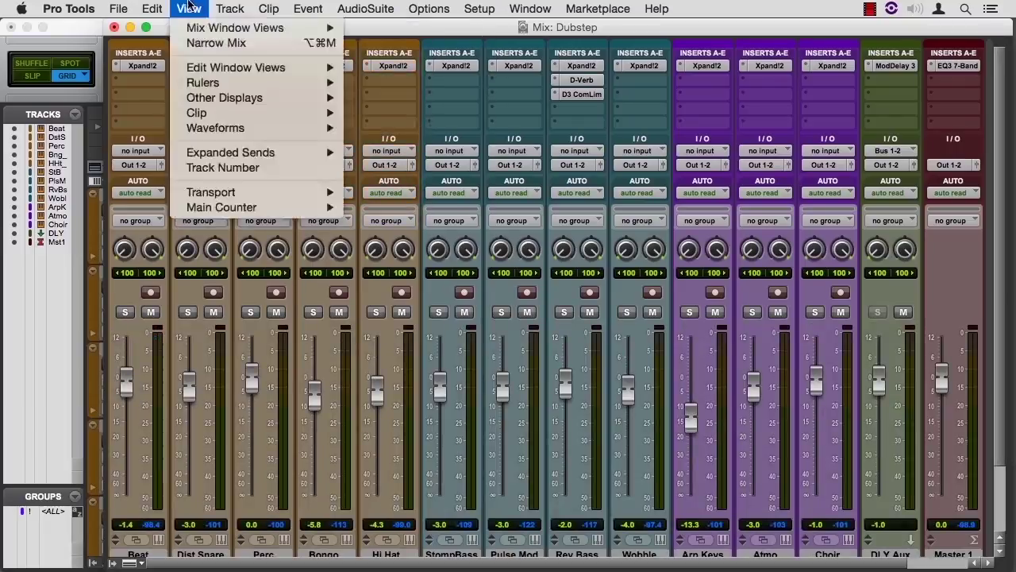
pyautogui.moveTo(238, 27)
pyautogui.click(409, 122)
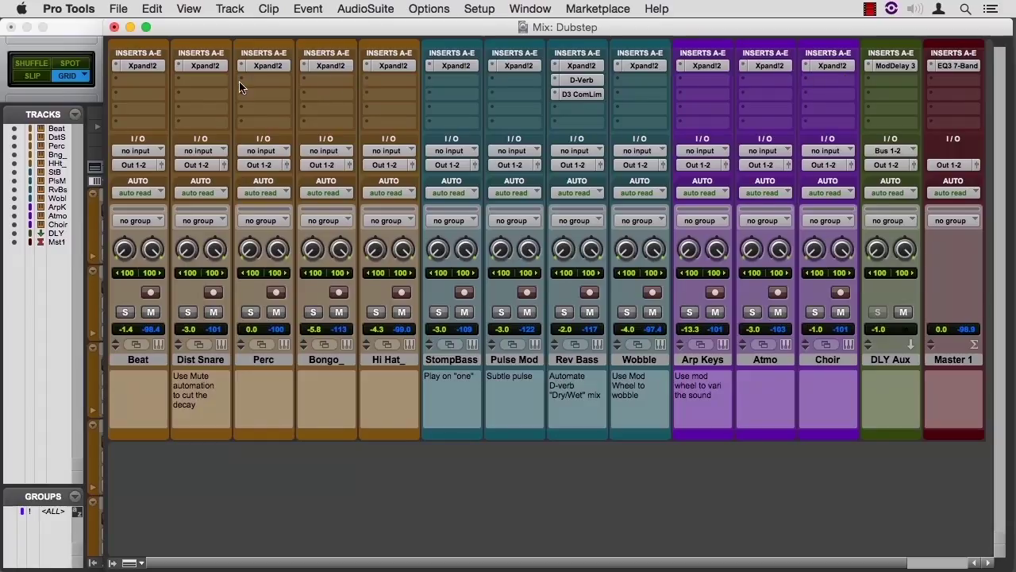
pyautogui.click(143, 67)
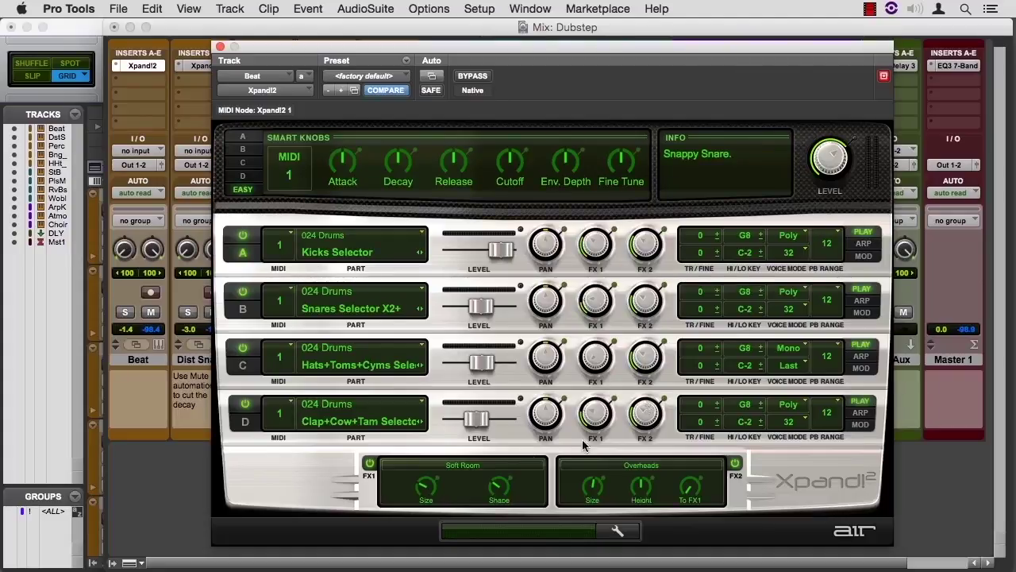
pyautogui.click(488, 466)
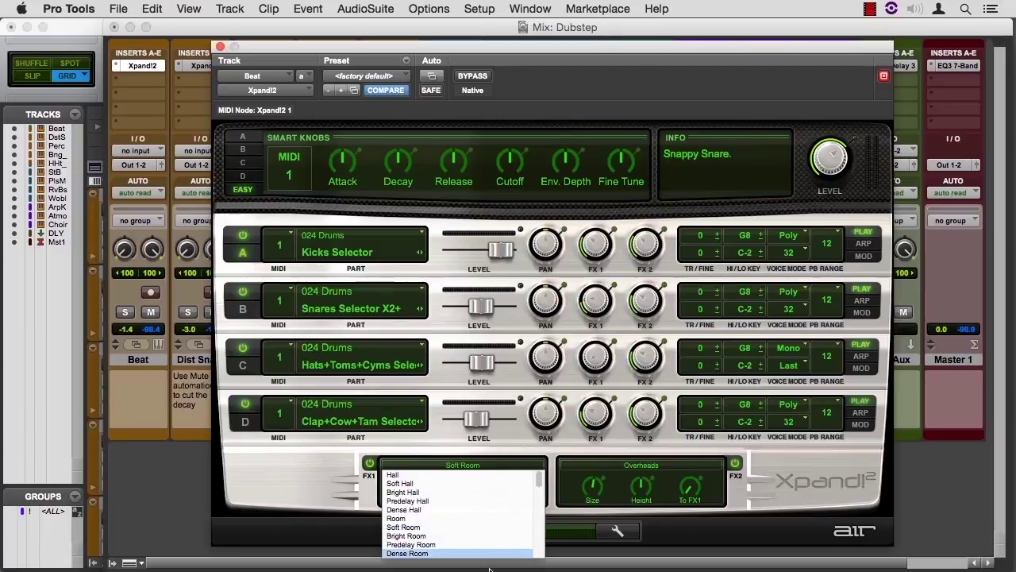
pyautogui.click(501, 455)
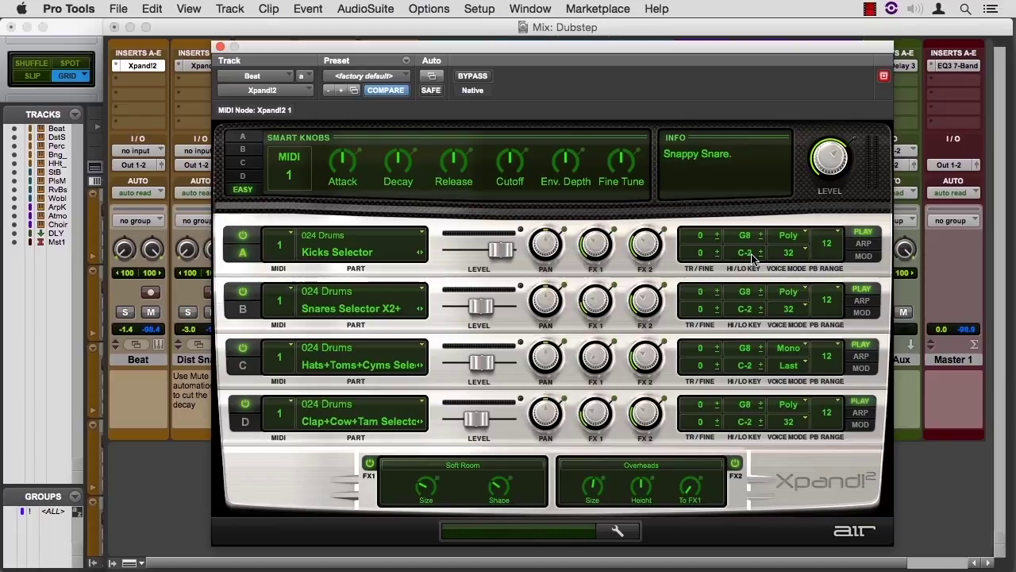
# - Check Part A's voice mode choices and leave it set to Poly
pyautogui.click(804, 236)
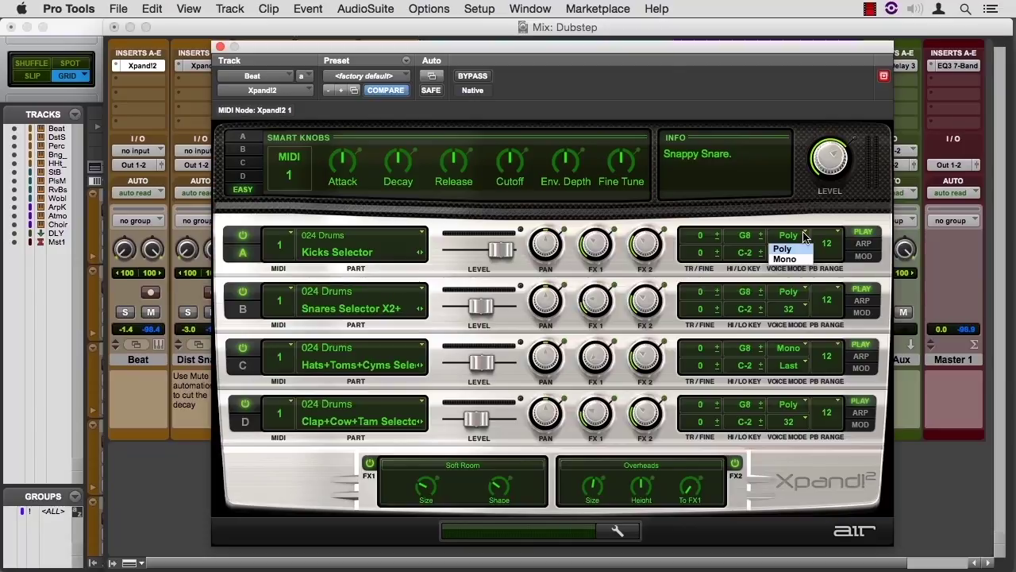
pyautogui.click(804, 236)
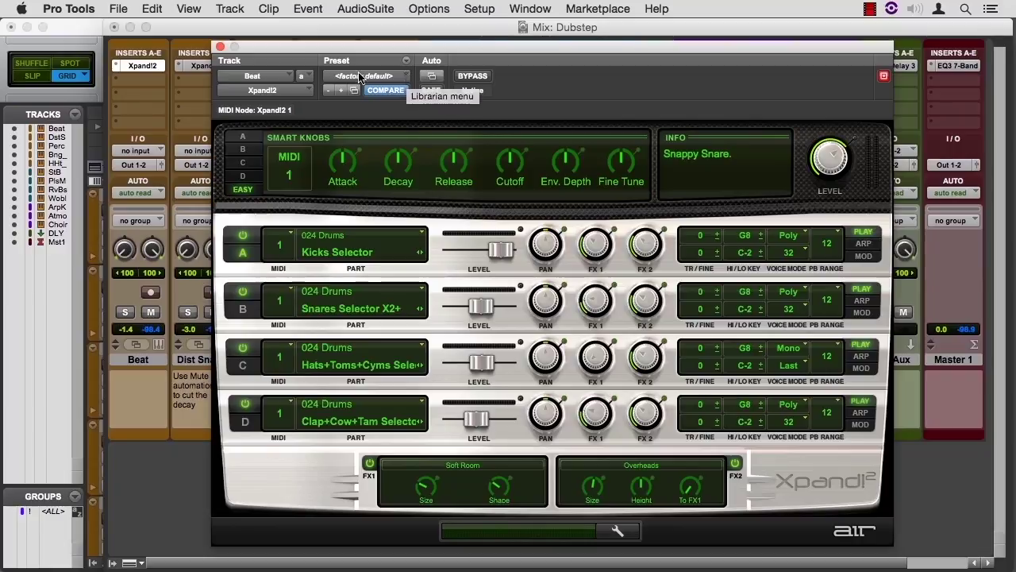
# - Browse the Librarian's 01 Soft Pads presets and dismiss the menu without loading any
pyautogui.click(406, 76)
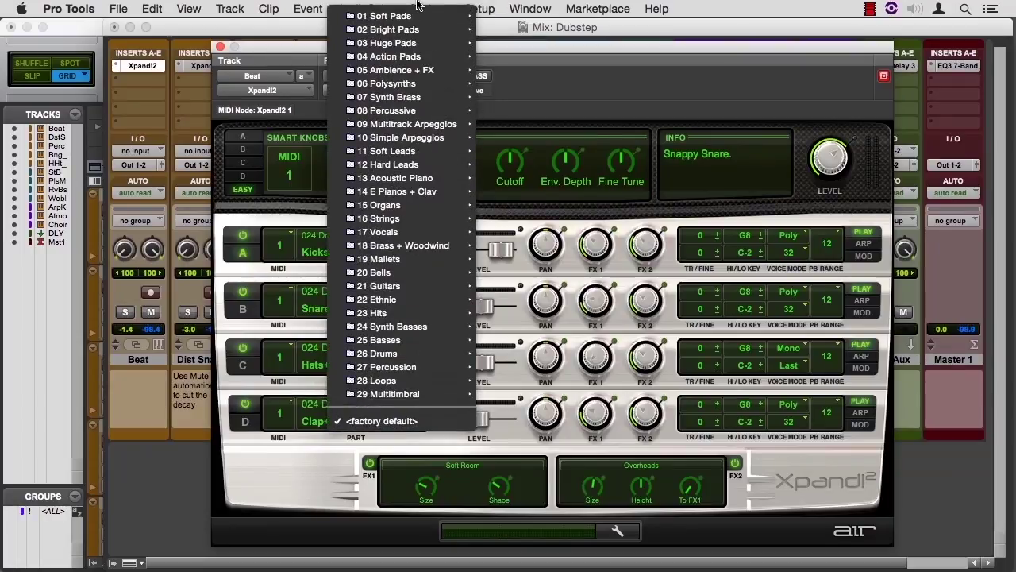
pyautogui.moveTo(421, 17)
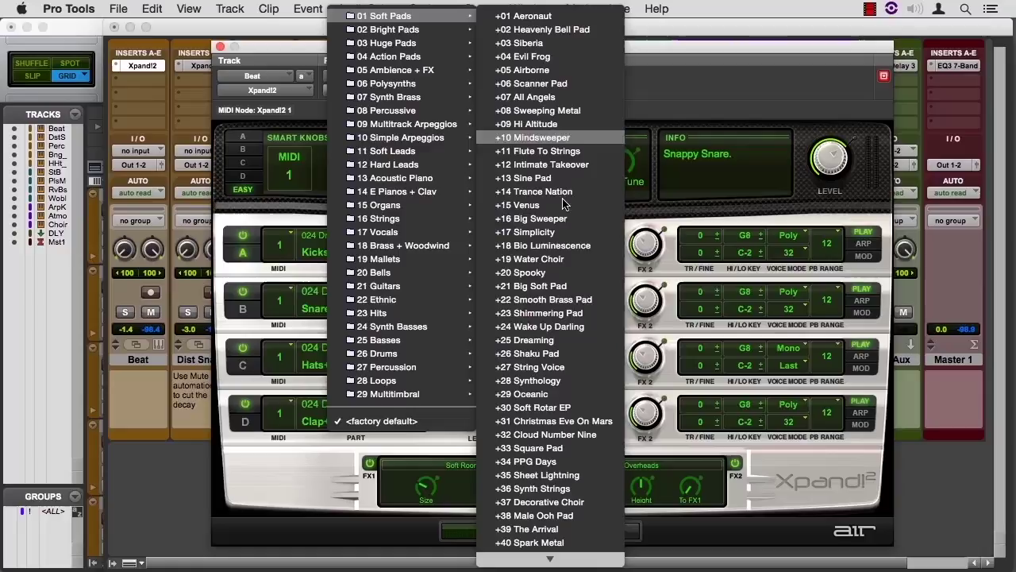
pyautogui.moveTo(549, 560)
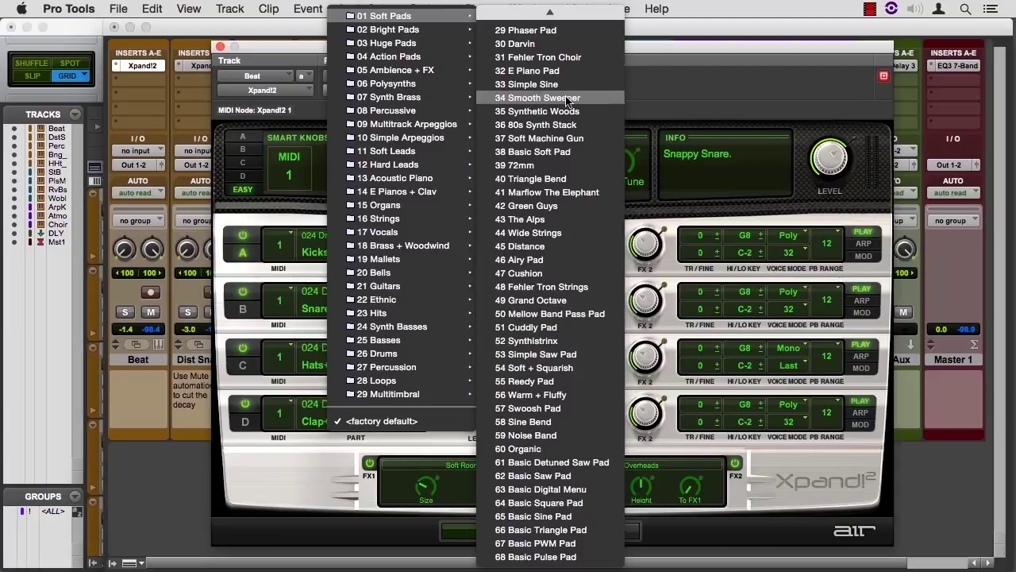
pyautogui.click(667, 54)
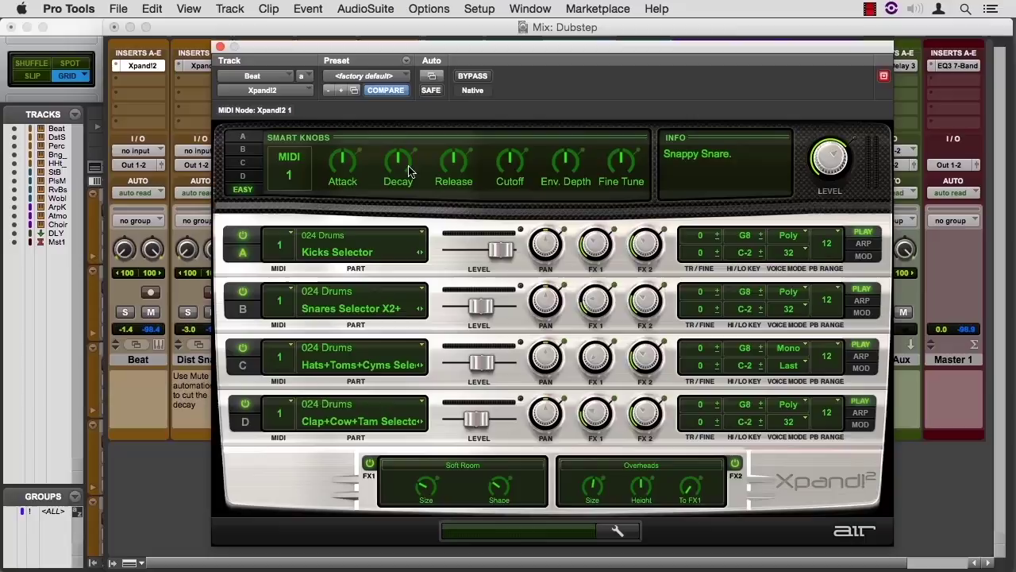
pyautogui.click(405, 77)
pyautogui.moveTo(401, 82)
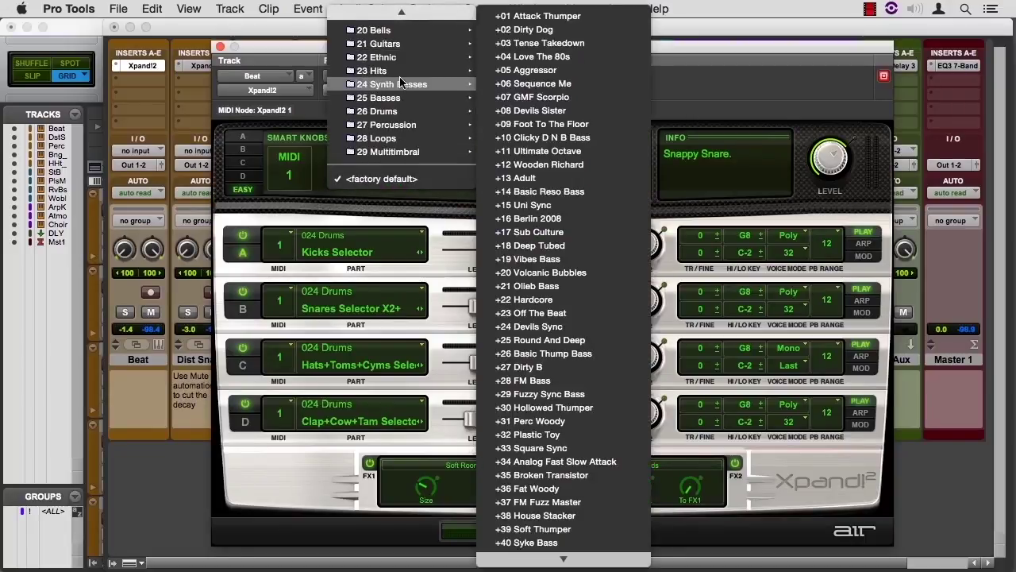
pyautogui.click(428, 230)
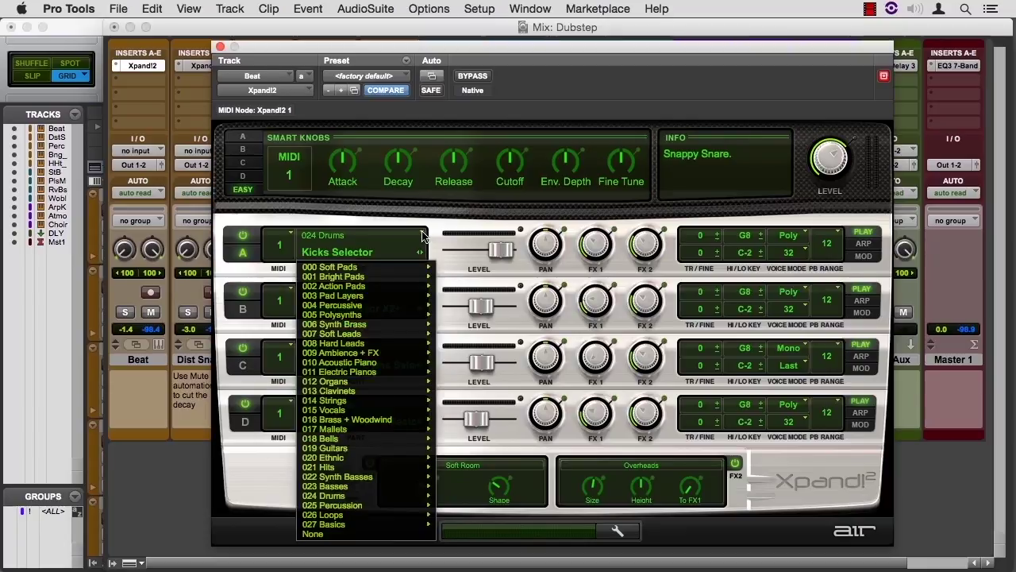
pyautogui.moveTo(383, 498)
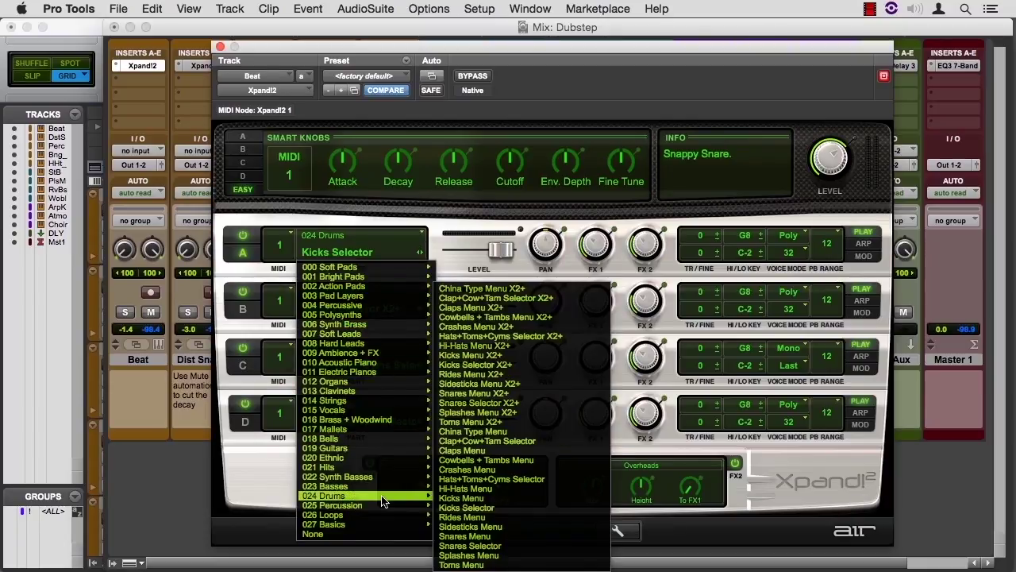
pyautogui.click(509, 509)
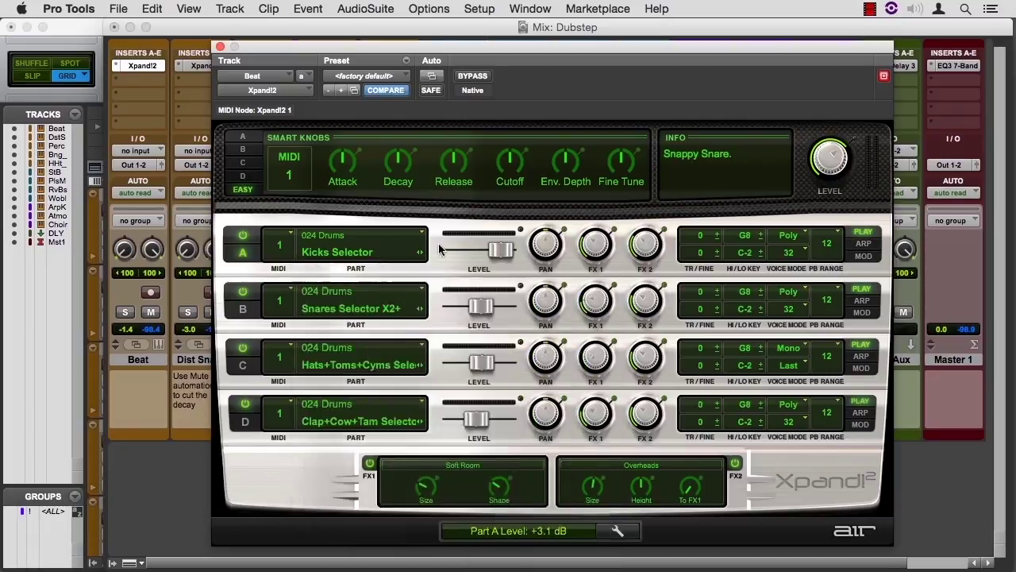
# - Revert the Dubstep session to its saved version, discarding unsaved changes
pyautogui.click(402, 77)
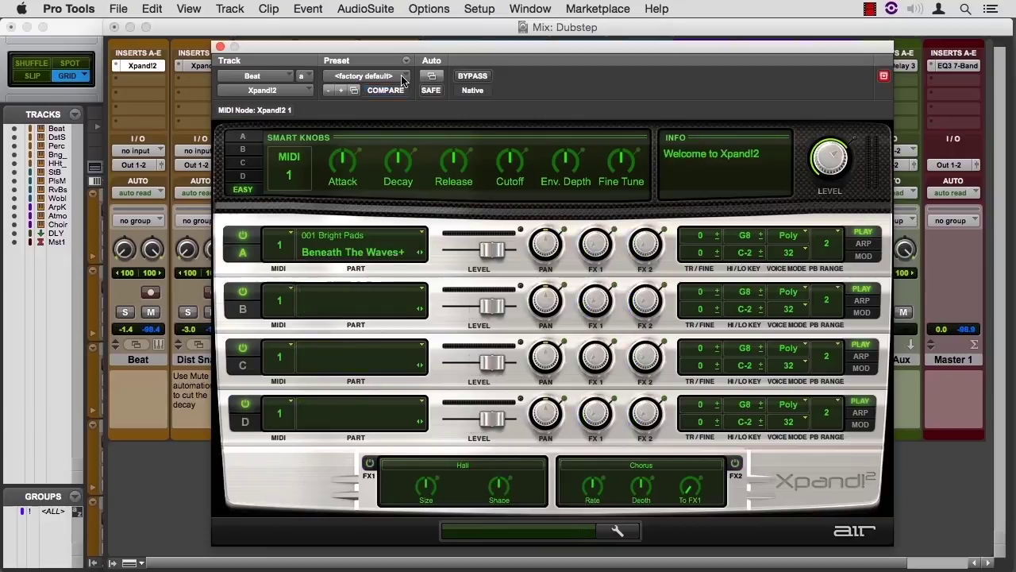
pyautogui.click(118, 9)
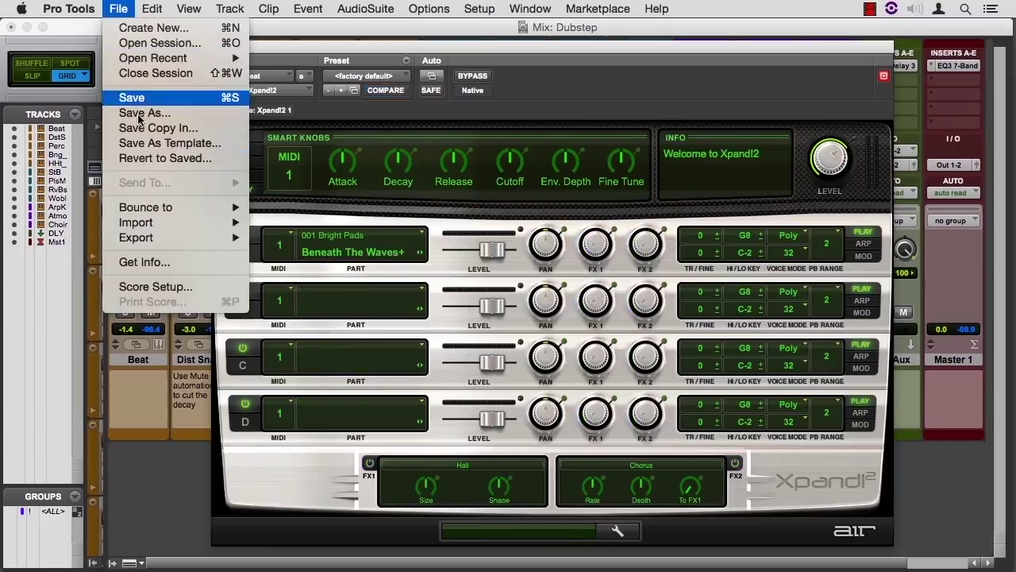
pyautogui.click(177, 161)
pyautogui.click(616, 268)
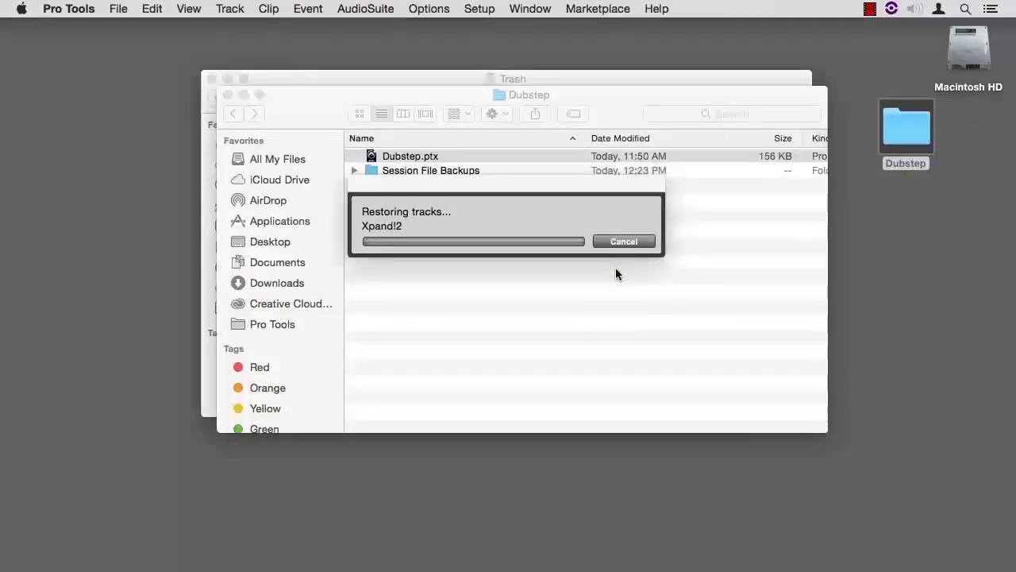
pyautogui.press('super+equal')
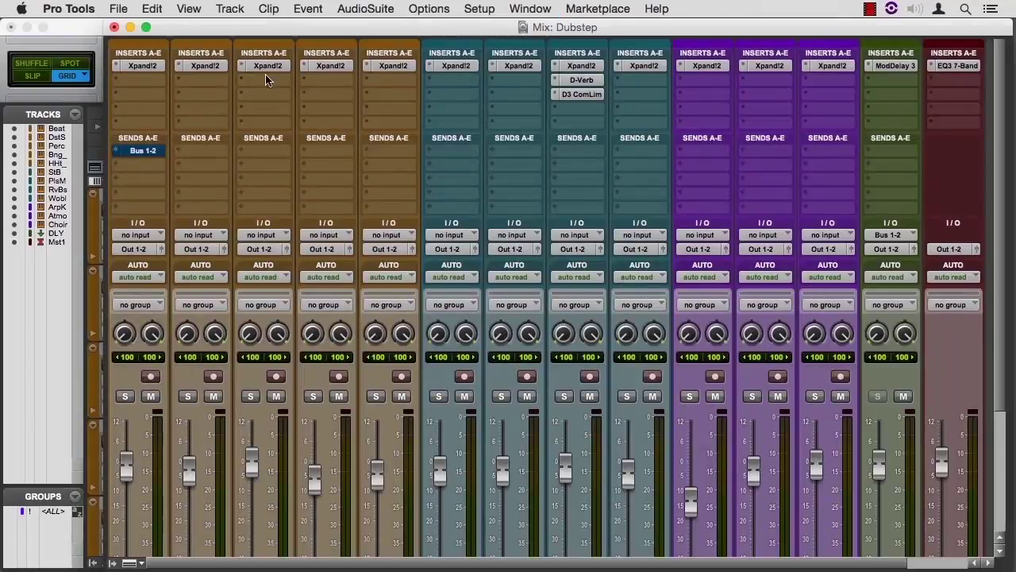
# - Turn off Meters and Faders in the Mix window views
pyautogui.click(188, 9)
pyautogui.moveTo(238, 28)
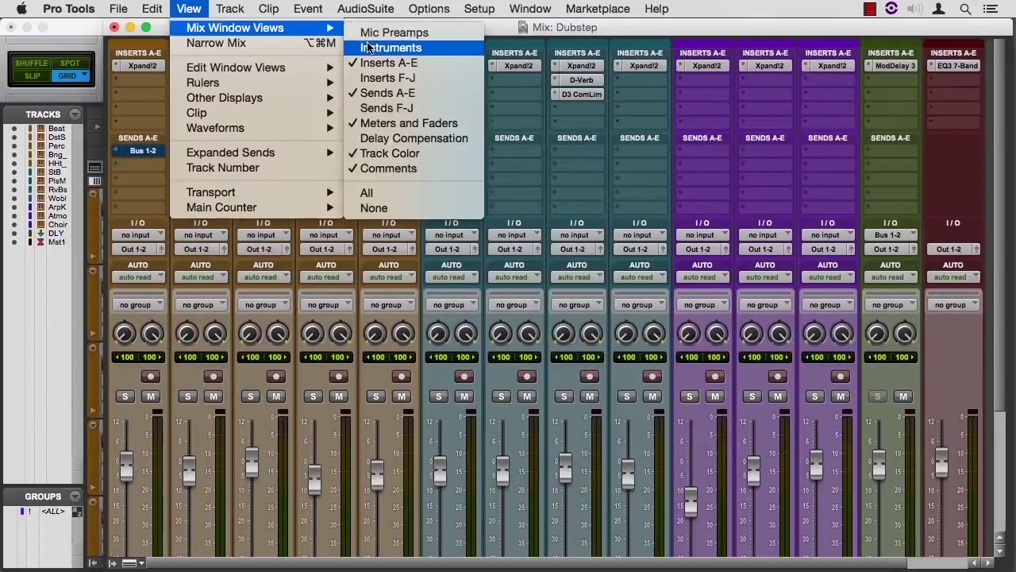
pyautogui.click(384, 122)
# - Open the Beat track's Xpand!2, move its window up-left, and view the preset categories
pyautogui.click(155, 67)
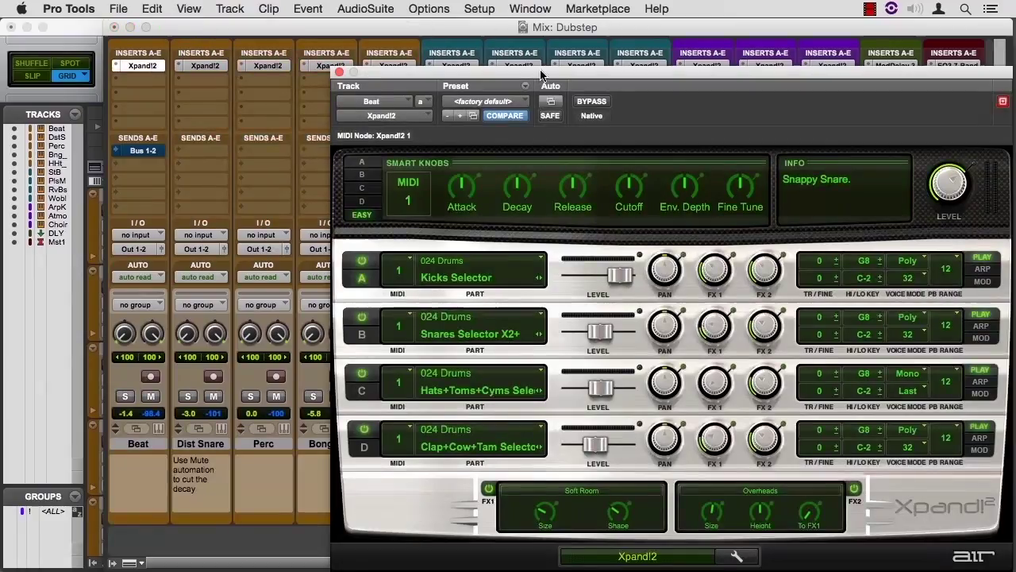
pyautogui.moveTo(556, 65); pyautogui.dragTo(409, 45)
pyautogui.click(389, 76)
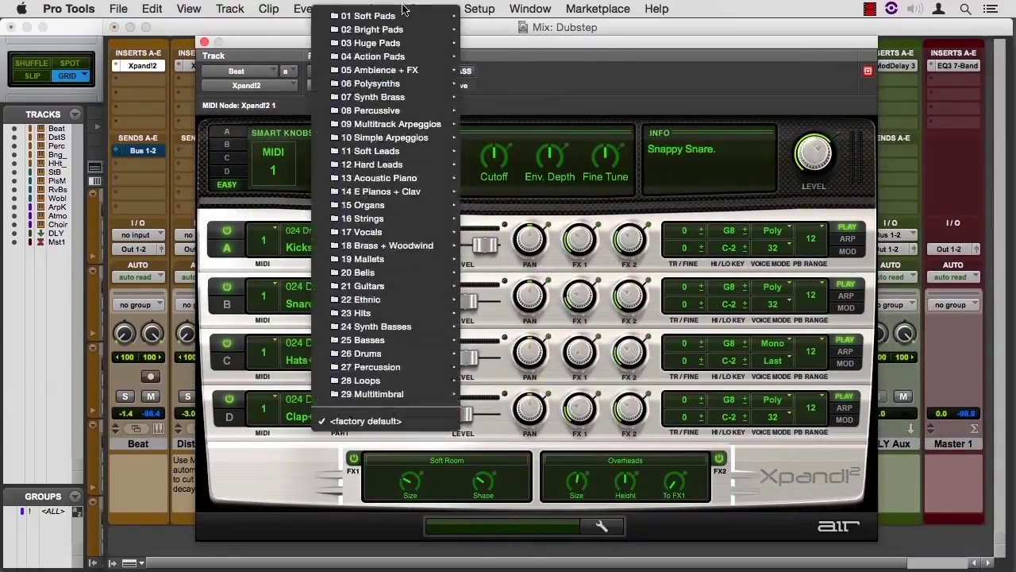
pyautogui.moveTo(373, 380)
pyautogui.click(337, 88)
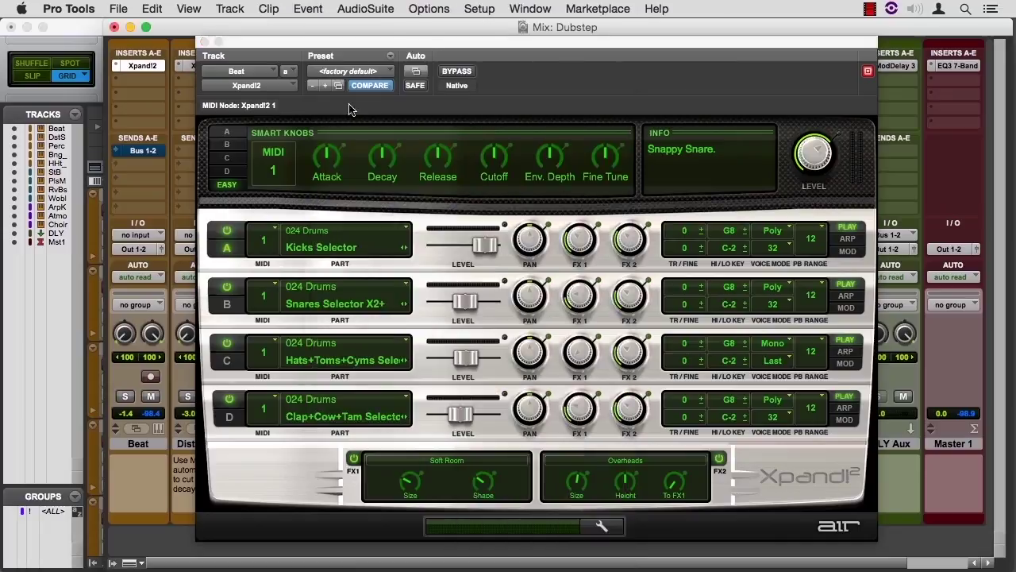
# - In the patch browser, check the Folder list and leave it on 01 Soft Pads
pyautogui.click(336, 88)
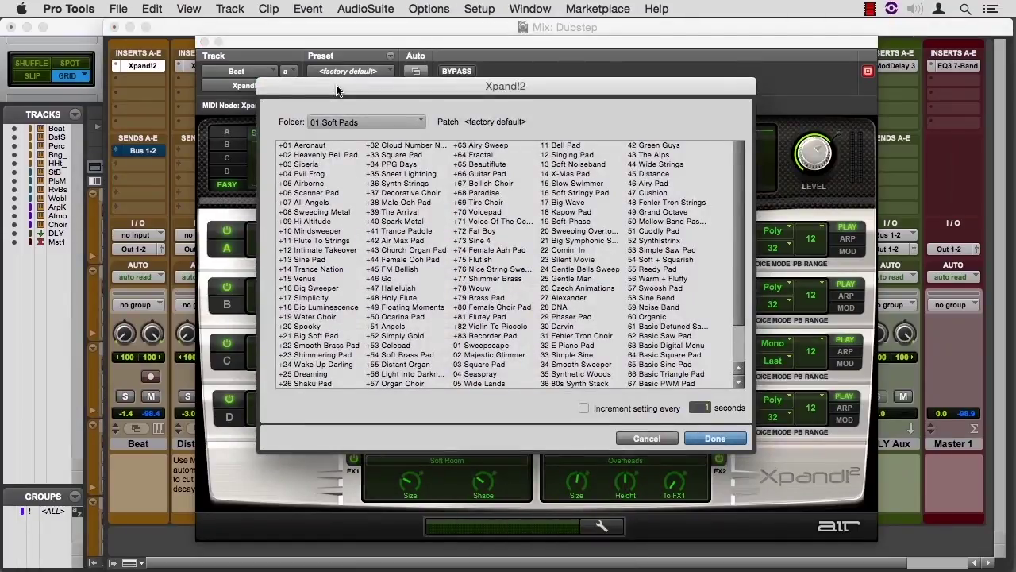
pyautogui.click(353, 123)
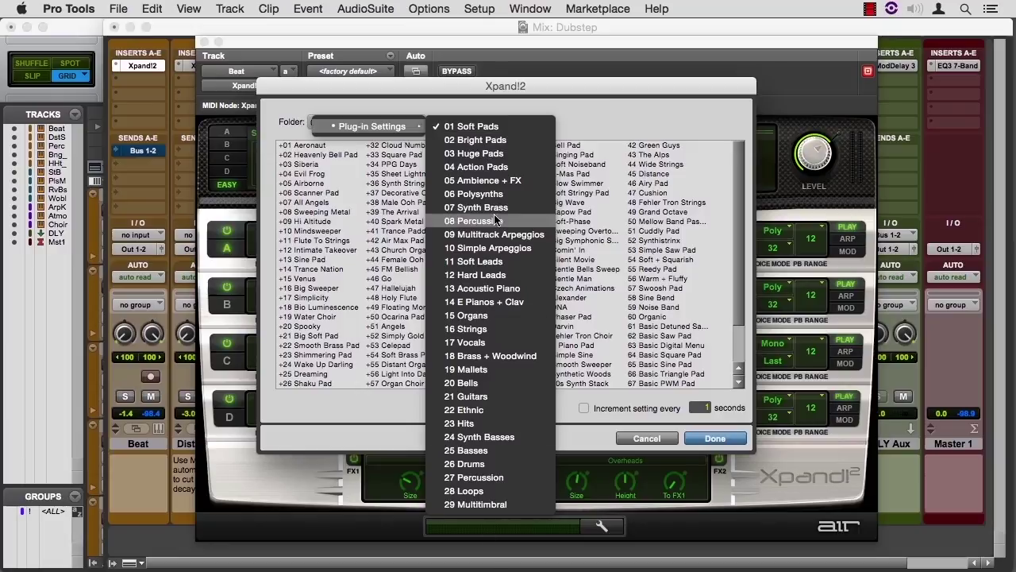
pyautogui.click(386, 104)
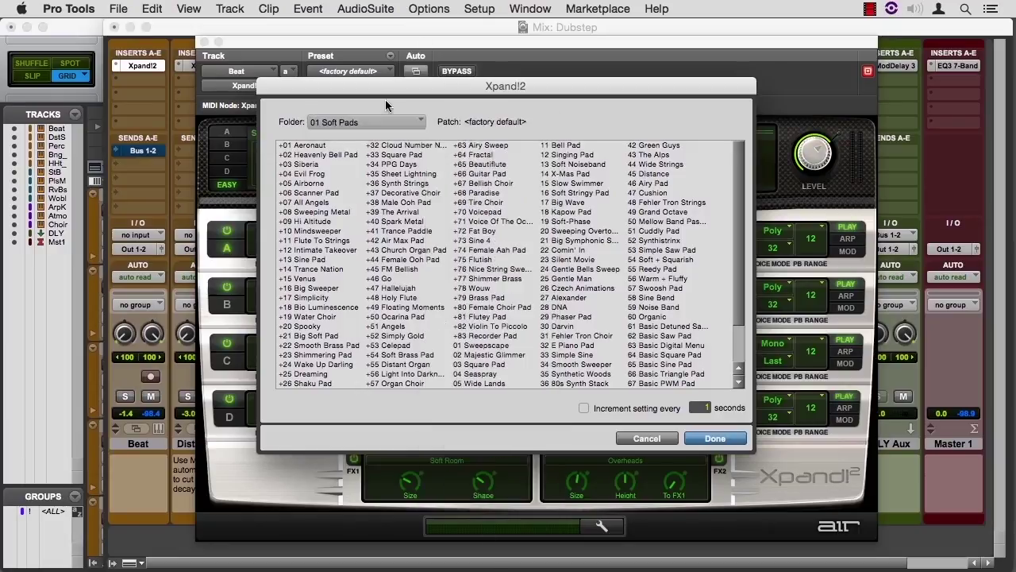
# - Cancel the patch browser and show the Dist Snare track's Xpand!2 instance
pyautogui.click(649, 437)
pyautogui.click(268, 73)
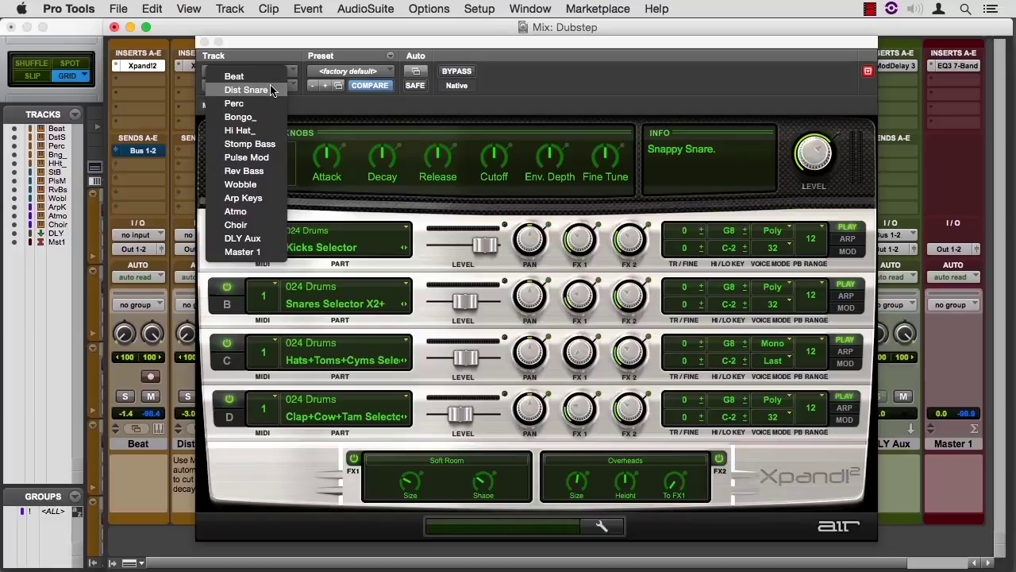
pyautogui.click(270, 90)
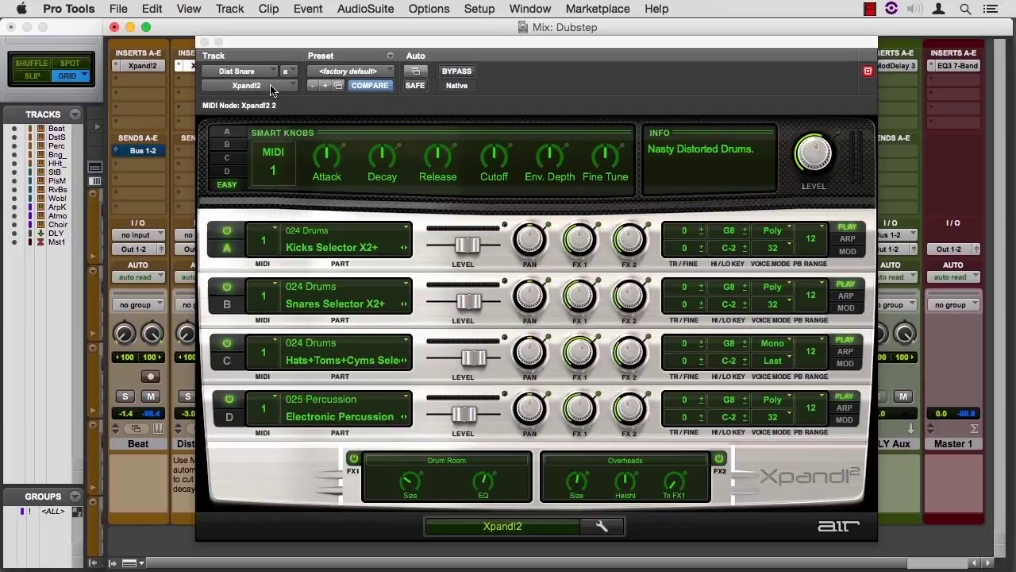
# - Lower the plugin window and step through Perc to the Bongo_ track's Xpand!2
pyautogui.moveTo(283, 45); pyautogui.dragTo(283, 86)
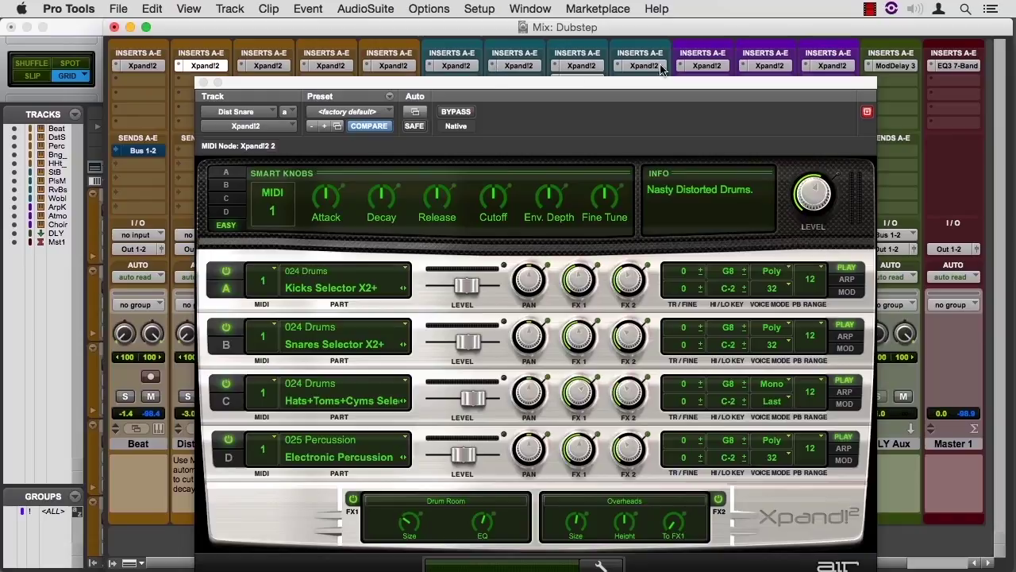
pyautogui.click(261, 116)
pyautogui.click(270, 127)
pyautogui.click(262, 112)
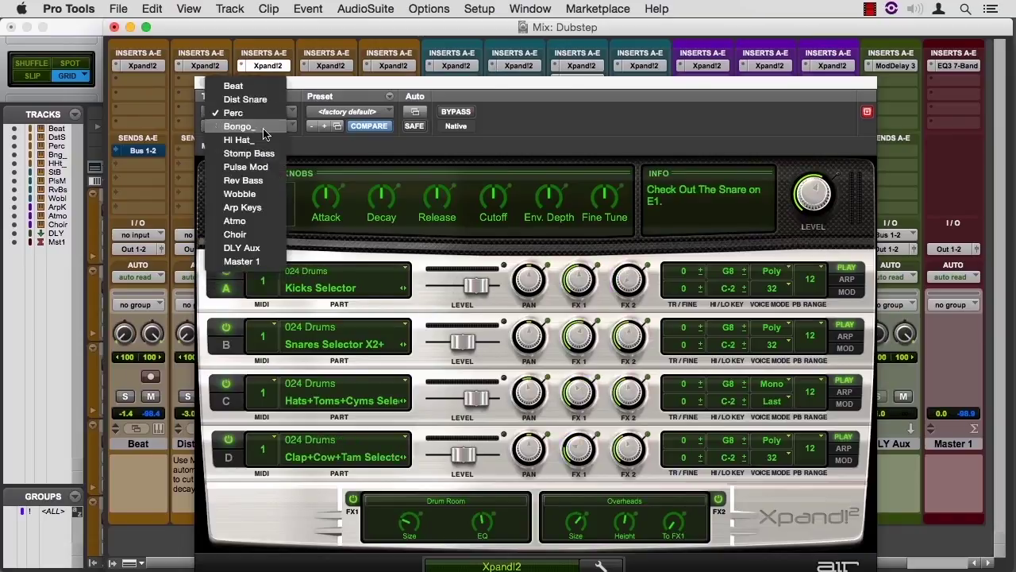
pyautogui.click(264, 127)
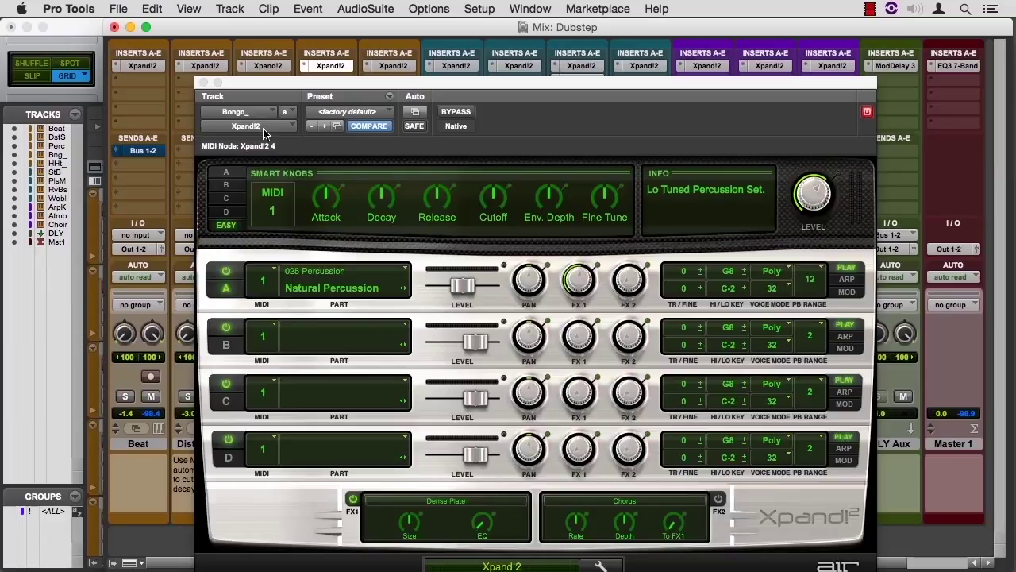